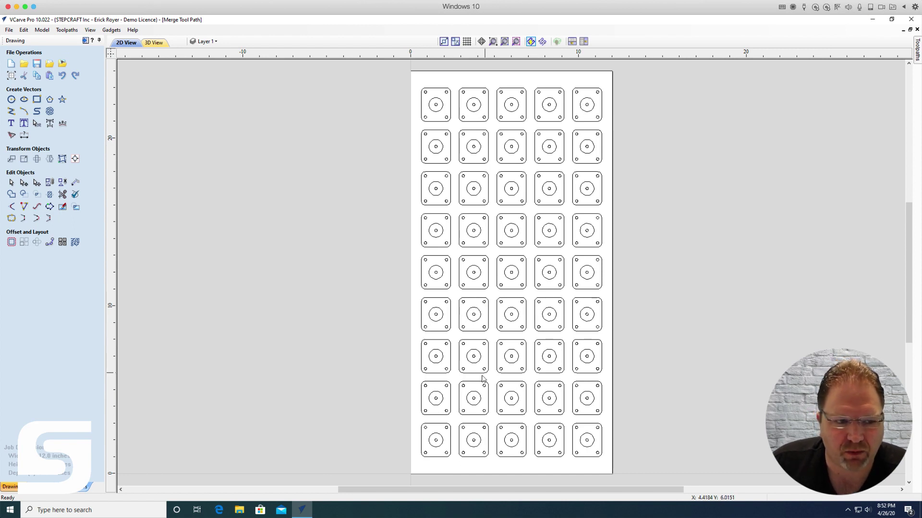
# Step: Open the recent Array Copy Parts project
pyautogui.click(9, 30)
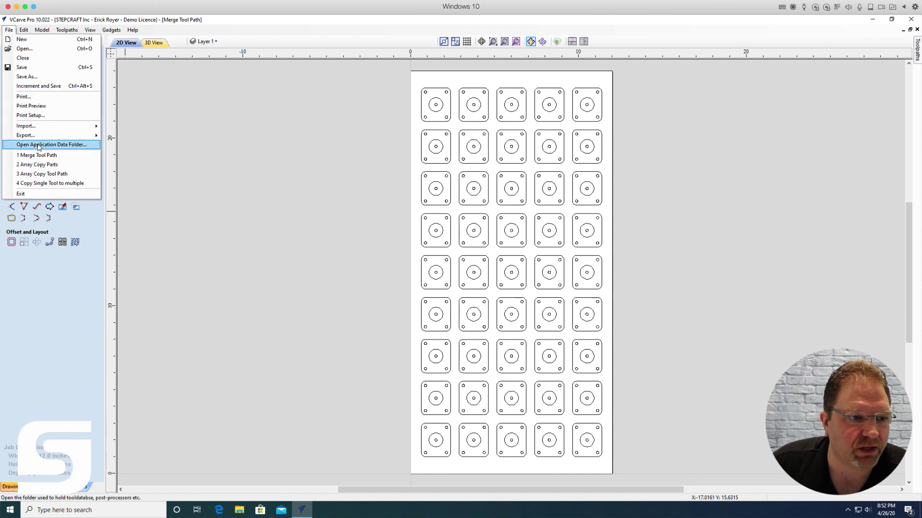
pyautogui.click(44, 164)
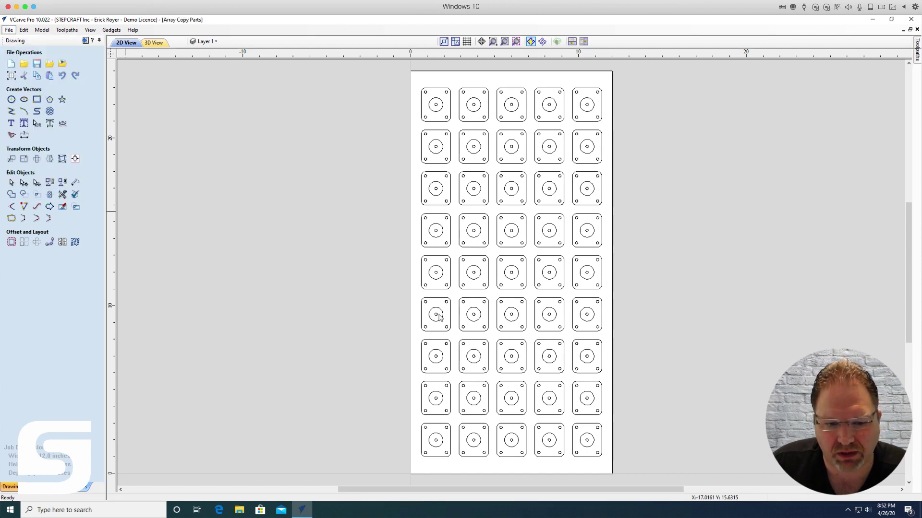
# Step: Copy all vectors of the single plate, paste them, and move the duplicate beside the original
pyautogui.moveTo(416, 418); pyautogui.dragTo(478, 470)
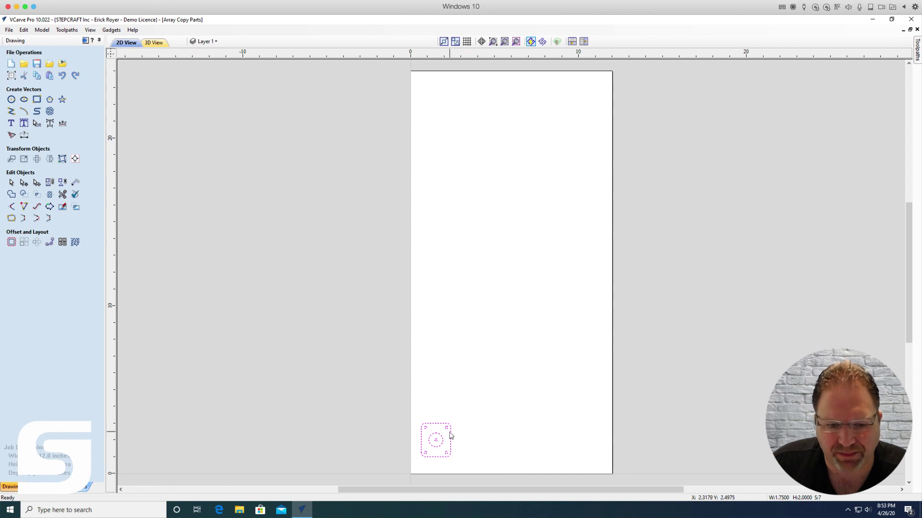
pyautogui.rightClick(452, 432)
pyautogui.click(471, 249)
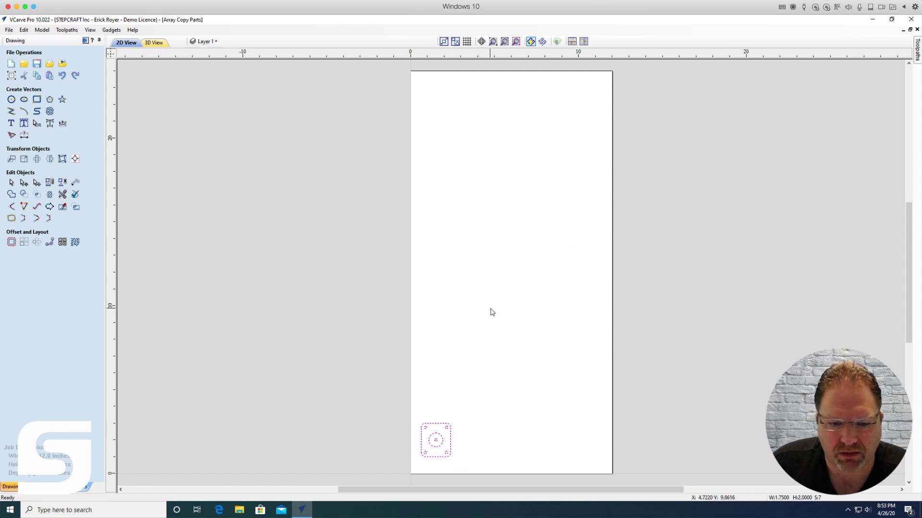
pyautogui.rightClick(494, 311)
pyautogui.click(516, 137)
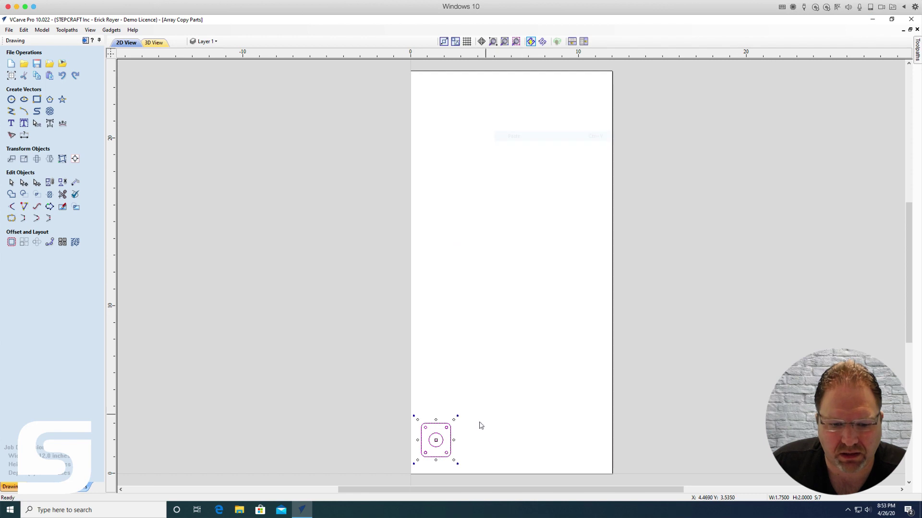
pyautogui.moveTo(450, 435); pyautogui.dragTo(515, 434)
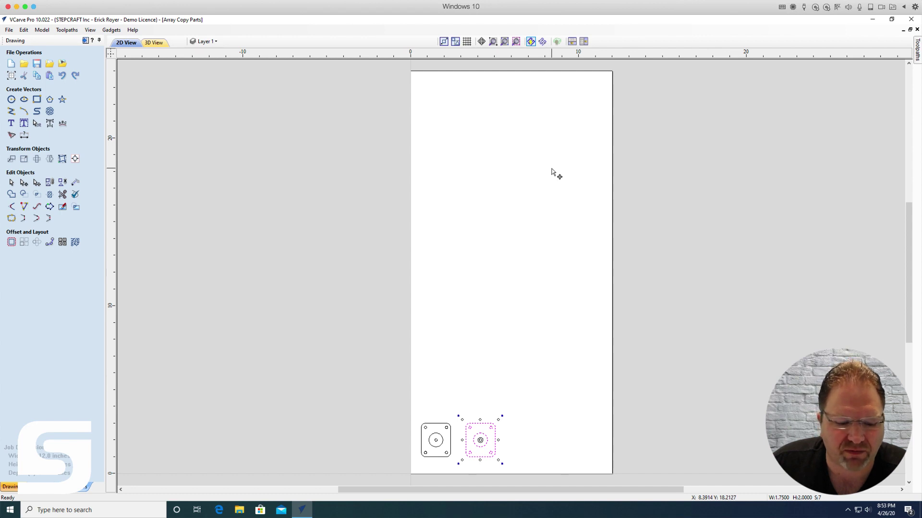
# Step: Undo the move and the paste of the duplicate plate and clear the selection
pyautogui.click(24, 30)
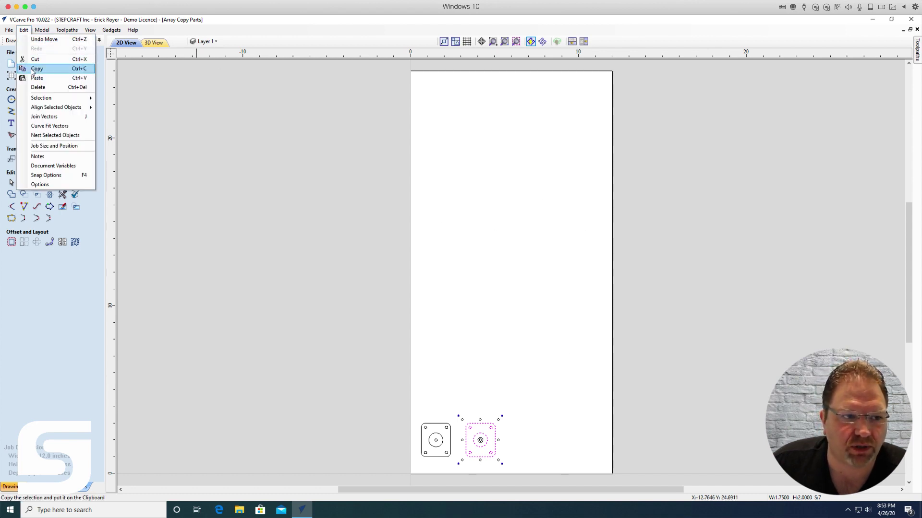
pyautogui.click(29, 39)
pyautogui.click(23, 29)
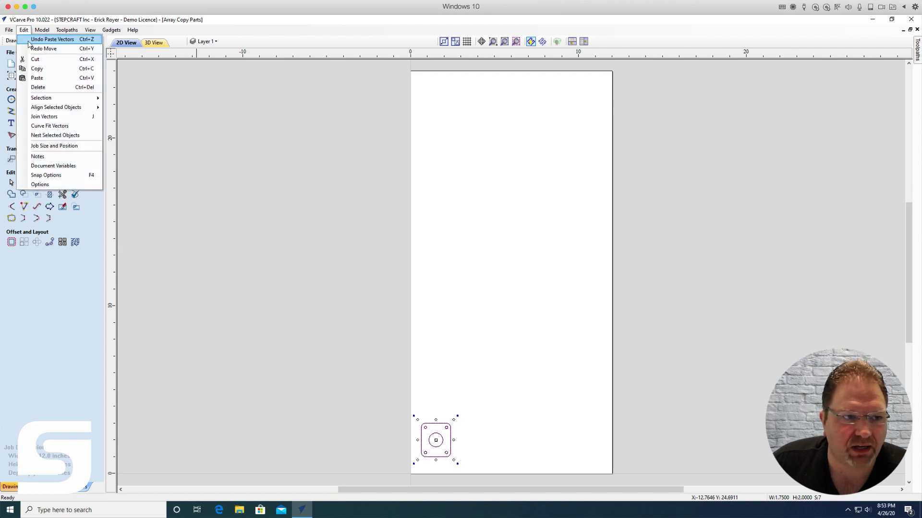
pyautogui.click(197, 124)
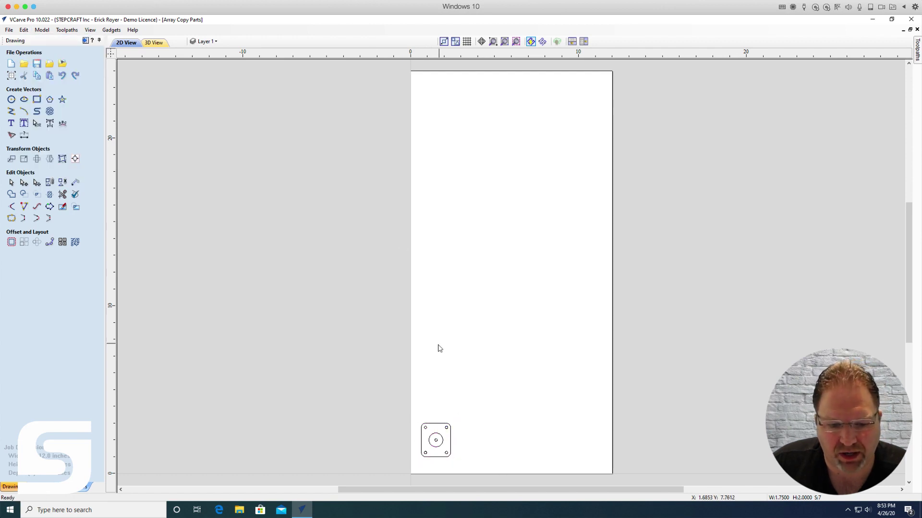
pyautogui.click(428, 425)
pyautogui.click(387, 397)
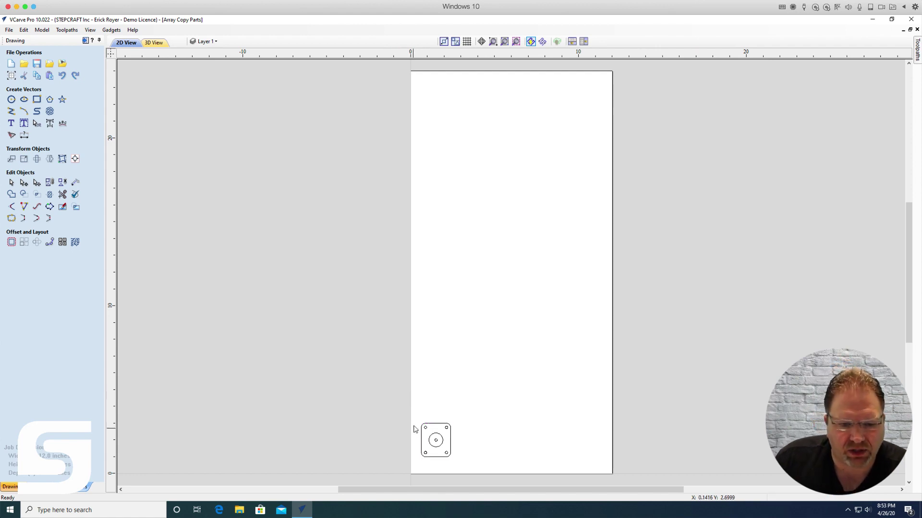
# Step: Array-copy all vectors of the plate into 9 rows and 5 columns with a 0.5 gap in X and Y
pyautogui.moveTo(414, 415); pyautogui.dragTo(473, 472)
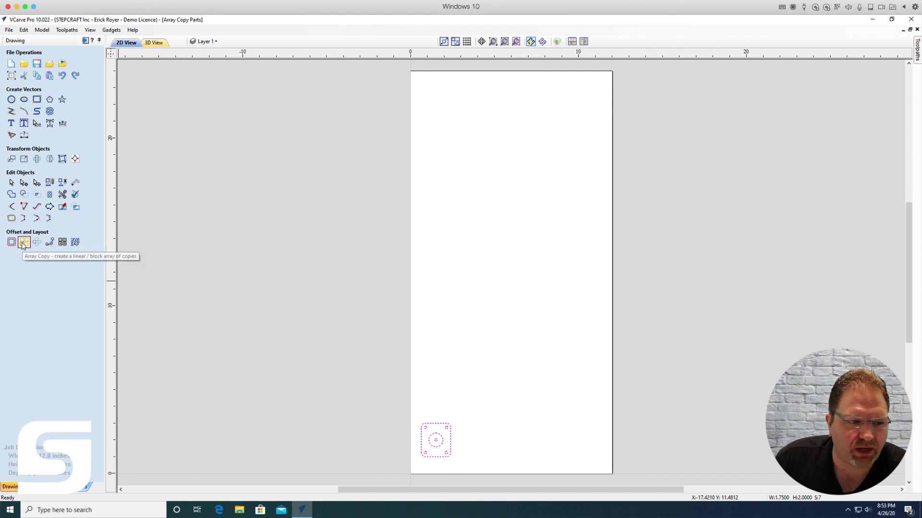
pyautogui.click(23, 242)
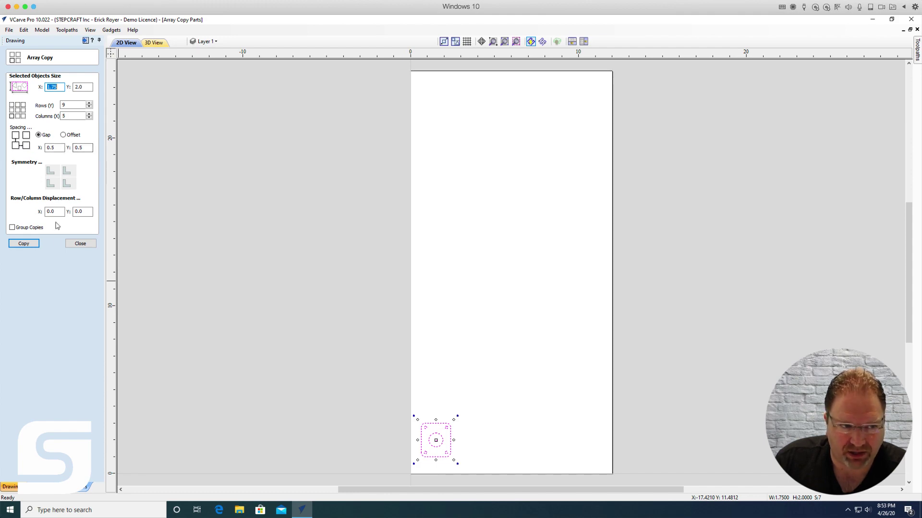
pyautogui.click(32, 246)
pyautogui.click(692, 247)
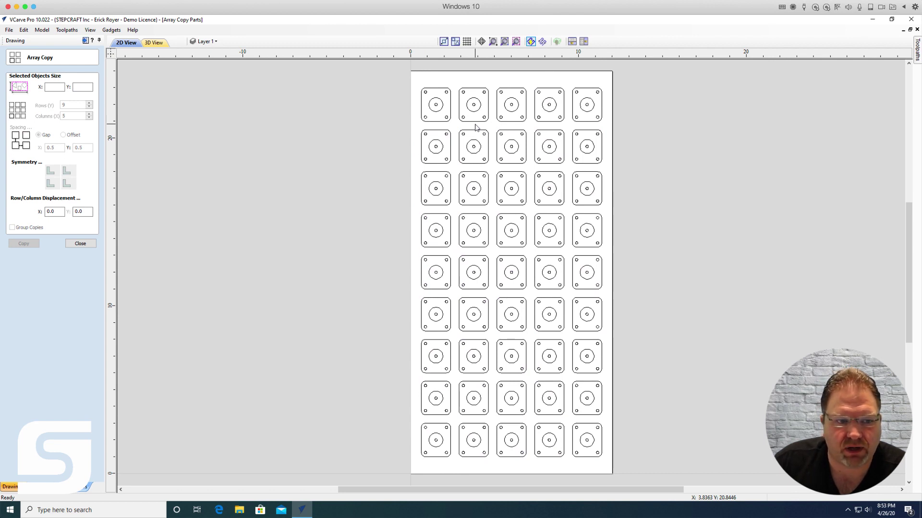
pyautogui.click(81, 243)
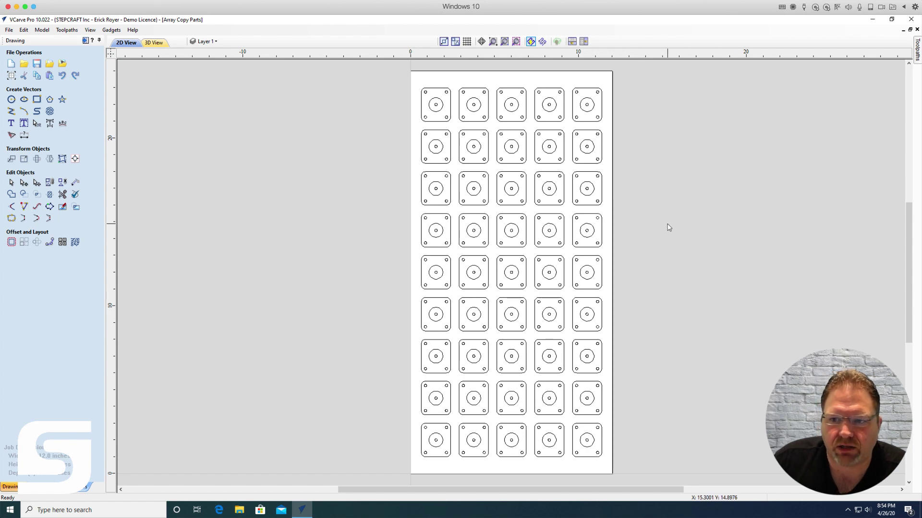
# Step: Show the toolpath list, select all small holes across the bottom row of plates, and clear that selection
pyautogui.click(908, 41)
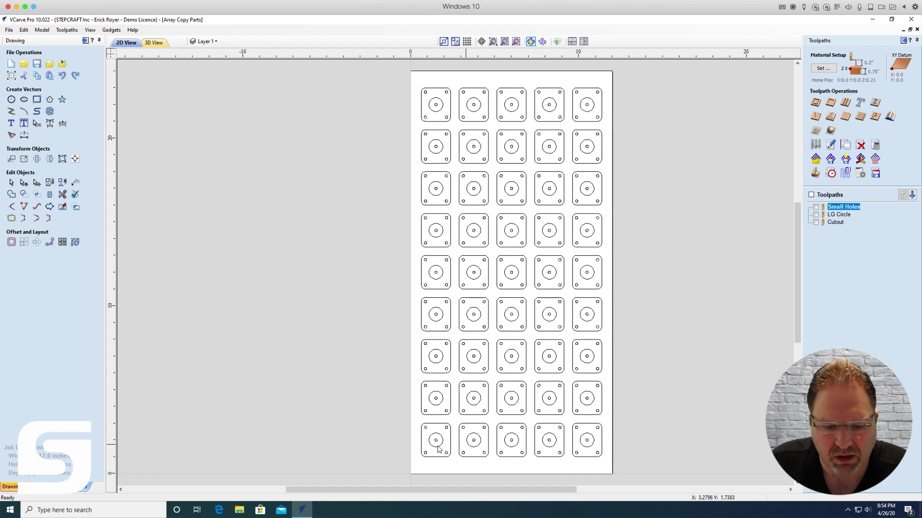
pyautogui.moveTo(409, 450); pyautogui.dragTo(602, 466)
pyautogui.keyDown('shift'); pyautogui.moveTo(430, 438); pyautogui.dragTo(606, 444); pyautogui.keyUp('shift')
pyautogui.keyDown('shift'); pyautogui.moveTo(418, 426); pyautogui.dragTo(612, 435); pyautogui.keyUp('shift')
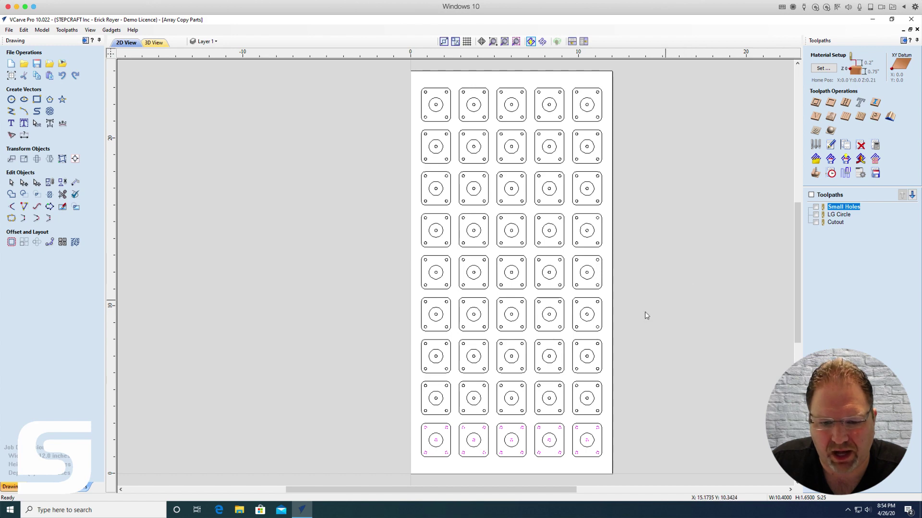
pyautogui.click(645, 436)
# Step: Select the large circles of the bottom row of plates one by one and clear that selection
pyautogui.click(445, 439)
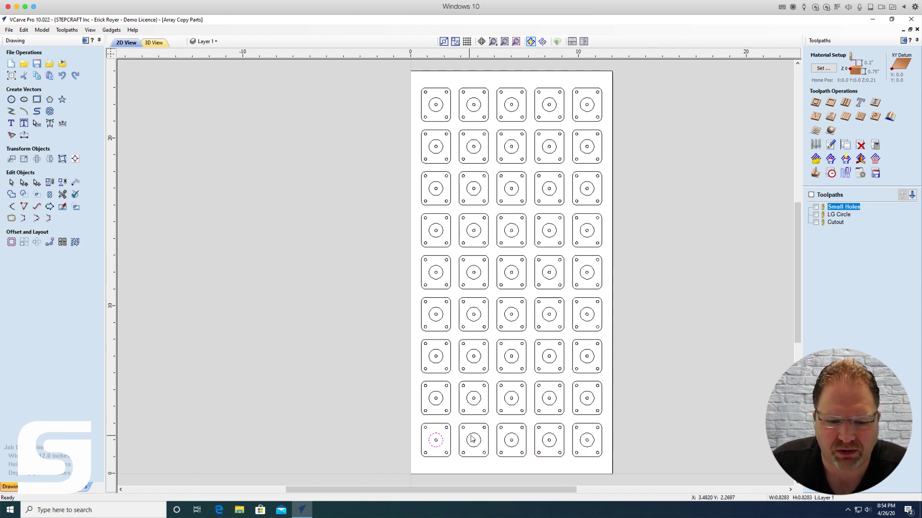
pyautogui.keyDown('shift'); pyautogui.click(465, 438); pyautogui.keyUp('shift')
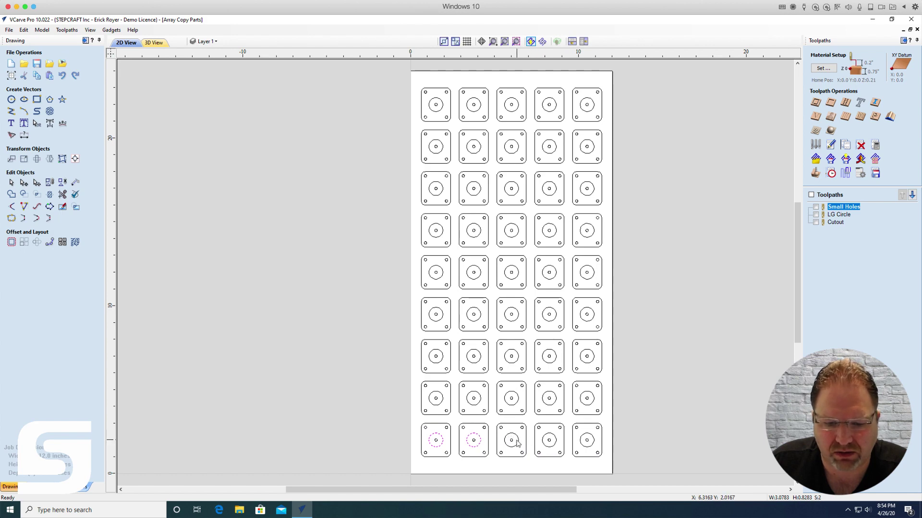
pyautogui.keyDown('shift'); pyautogui.click(521, 441); pyautogui.keyUp('shift')
pyautogui.keyDown('shift'); pyautogui.click(549, 438); pyautogui.keyUp('shift')
pyautogui.keyDown('shift'); pyautogui.click(589, 438); pyautogui.keyUp('shift')
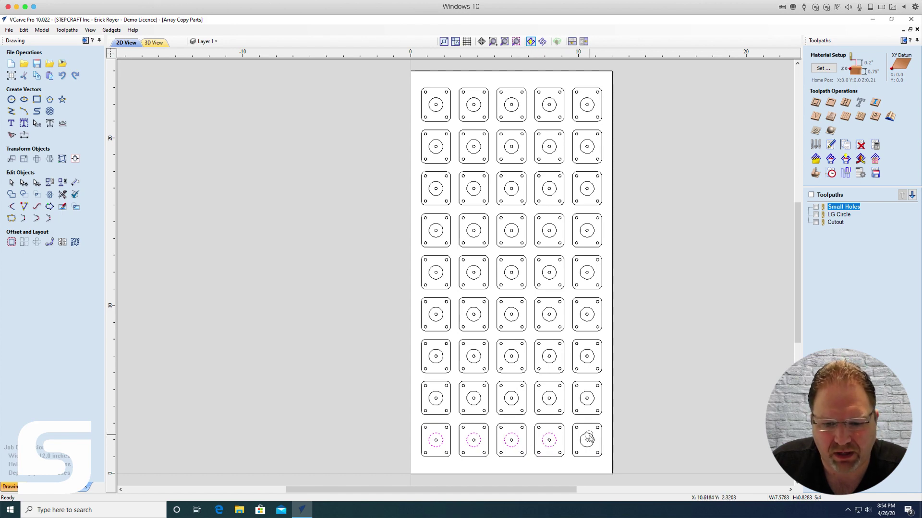
pyautogui.click(672, 391)
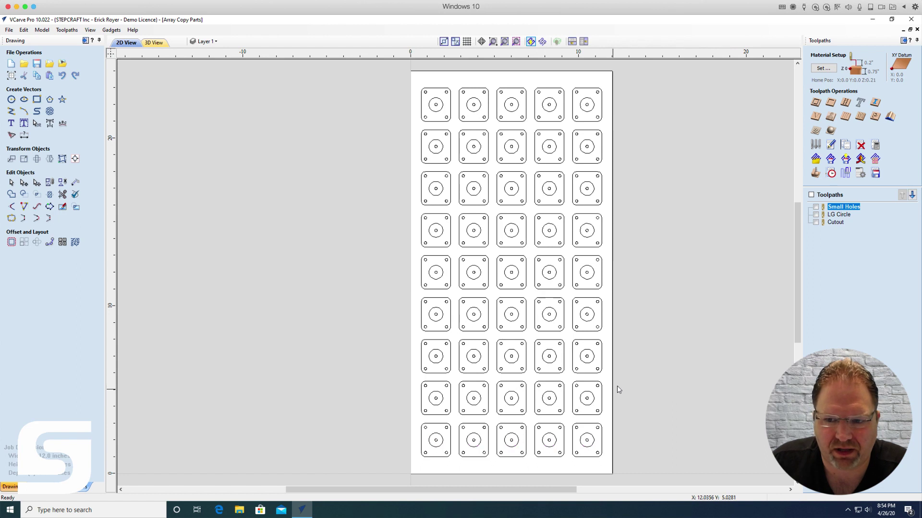
# Step: Select the outer outlines of the five bottom-row plates and clear that selection
pyautogui.click(446, 424)
pyautogui.keyDown('shift'); pyautogui.click(486, 427); pyautogui.keyUp('shift')
pyautogui.keyDown('shift'); pyautogui.click(516, 424); pyautogui.keyUp('shift')
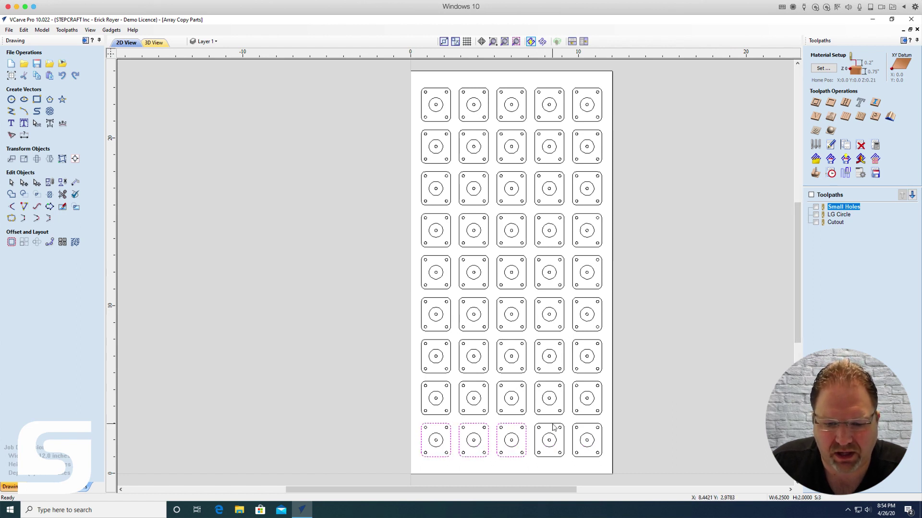
pyautogui.keyDown('shift'); pyautogui.click(549, 424); pyautogui.keyUp('shift')
pyautogui.keyDown('shift'); pyautogui.click(582, 425); pyautogui.keyUp('shift')
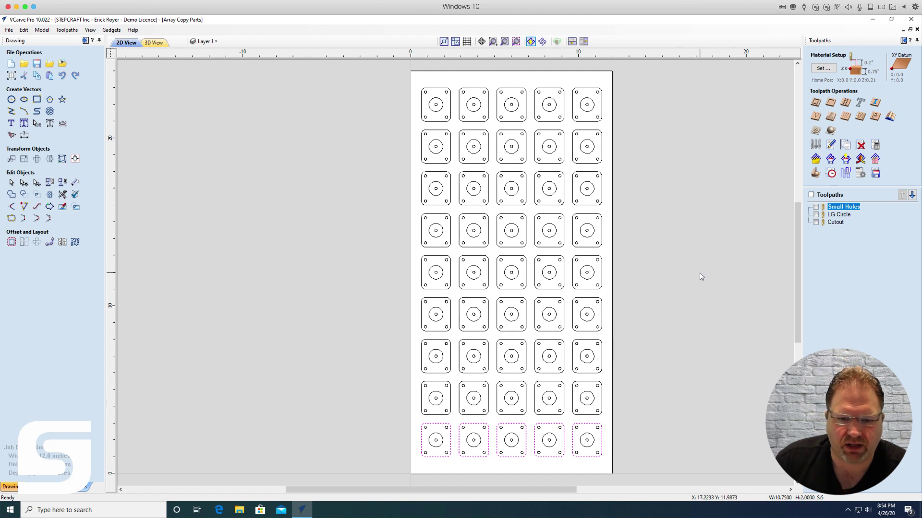
pyautogui.click(634, 284)
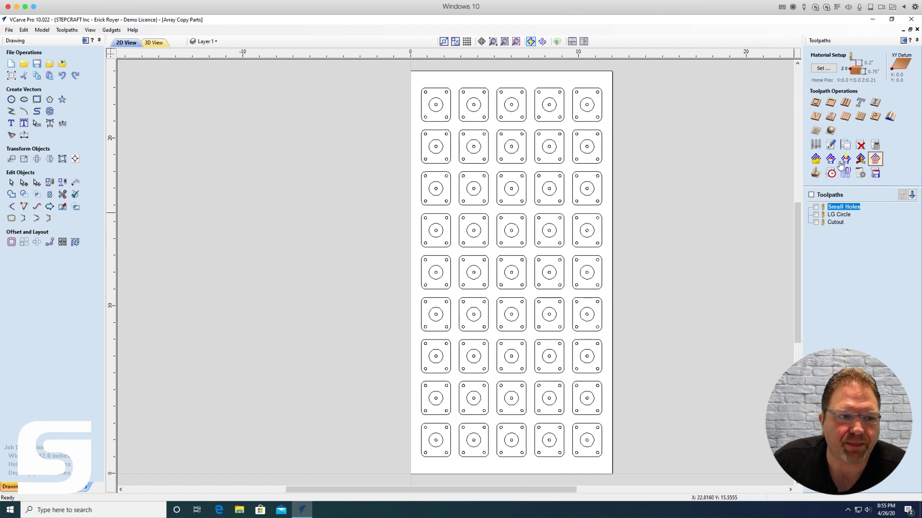
# Step: Open the recent Array Copy Tool Path project and show its toolpath list
pyautogui.click(9, 29)
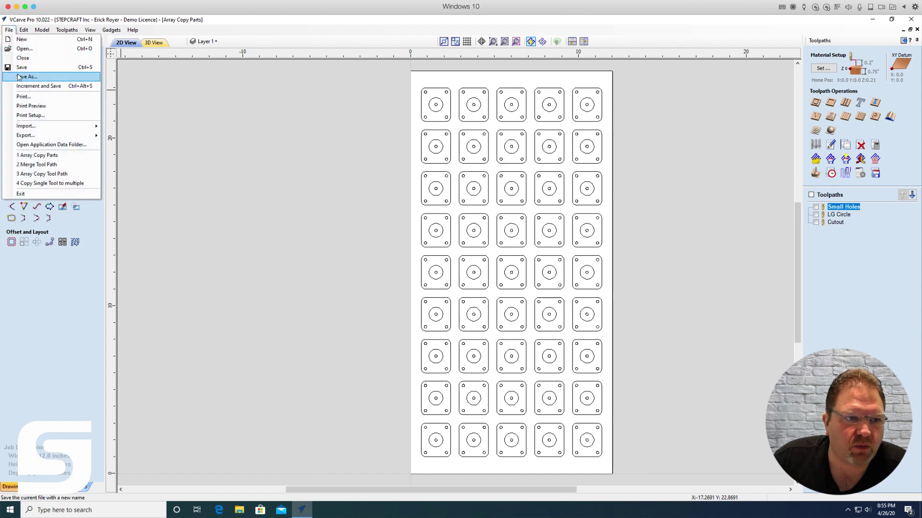
pyautogui.click(39, 173)
pyautogui.click(449, 281)
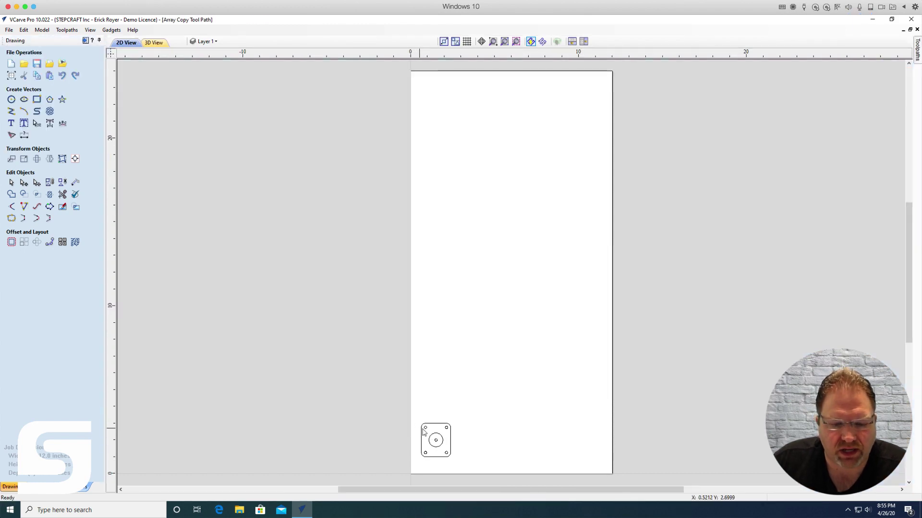
pyautogui.moveTo(409, 411); pyautogui.dragTo(468, 472)
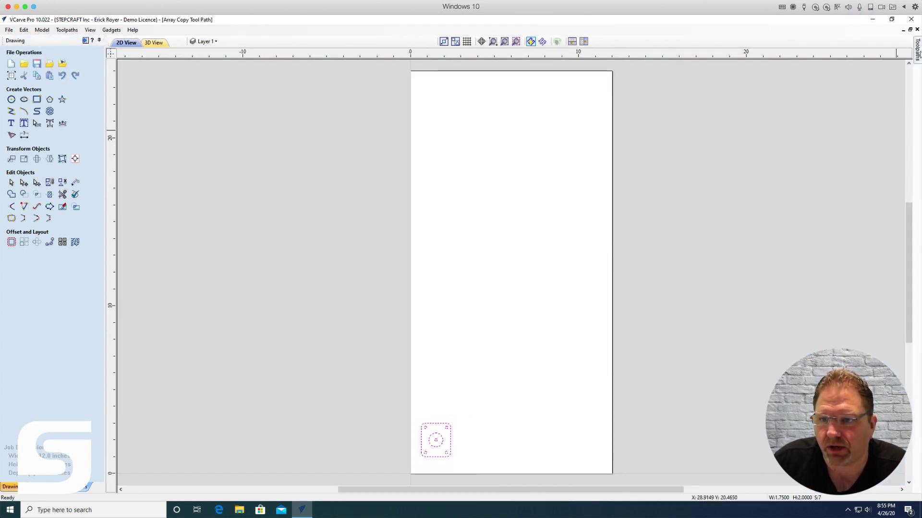
pyautogui.click(917, 49)
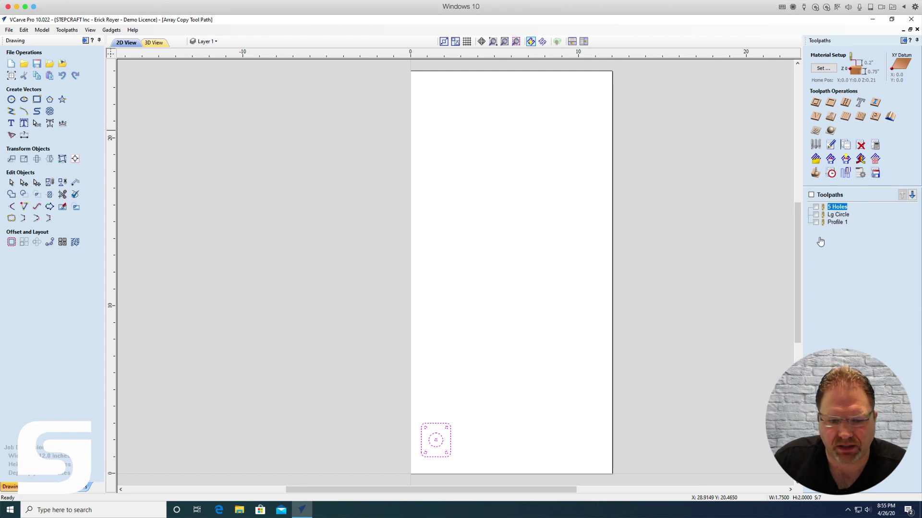
pyautogui.click(609, 356)
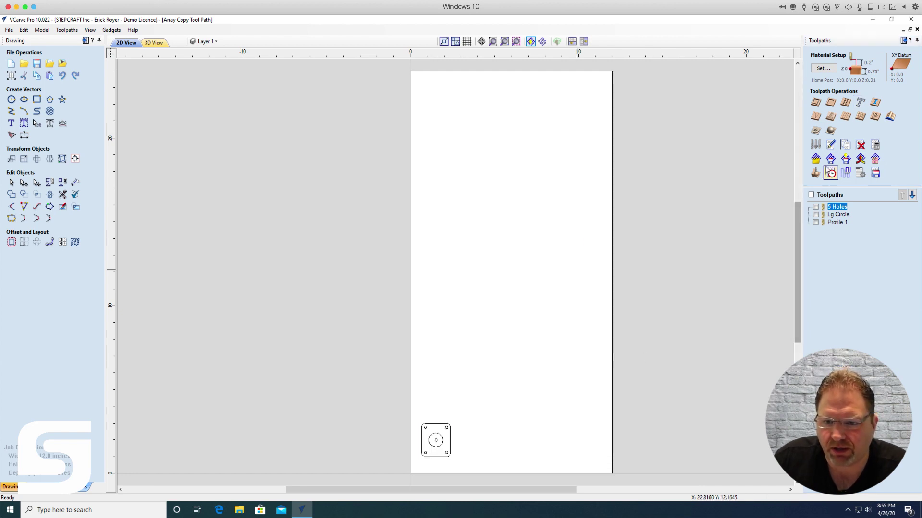
# Step: Preview the 5 Holes, Lg Circle and Profile 1 toolpaths on the material in 3D
pyautogui.click(815, 174)
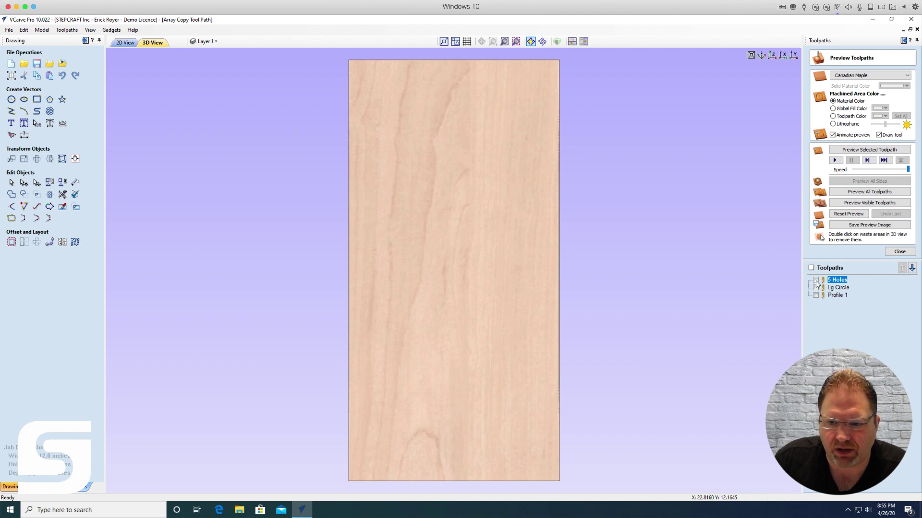
pyautogui.click(815, 280)
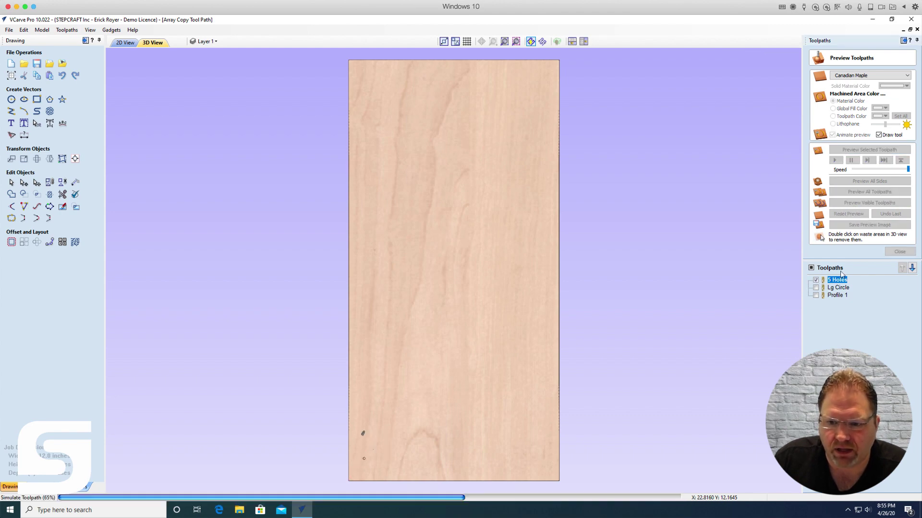
pyautogui.click(839, 287)
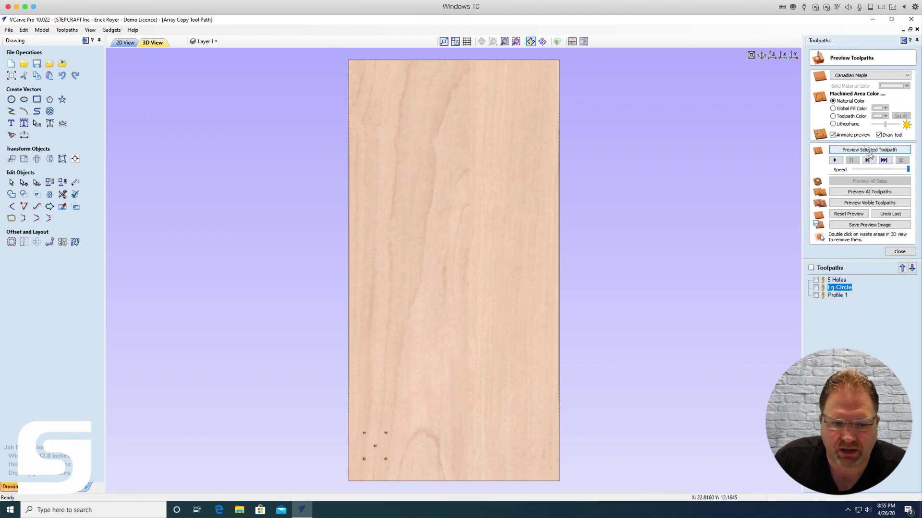
pyautogui.click(869, 150)
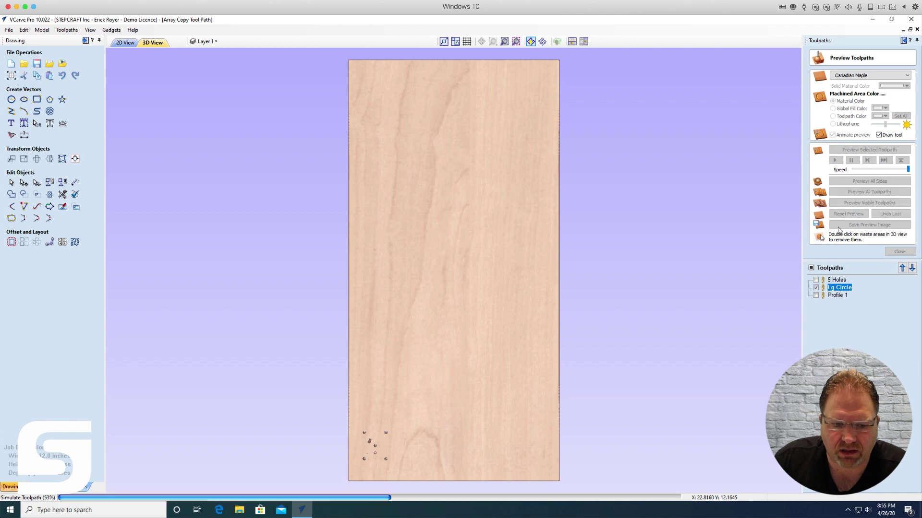
pyautogui.click(836, 295)
pyautogui.click(870, 149)
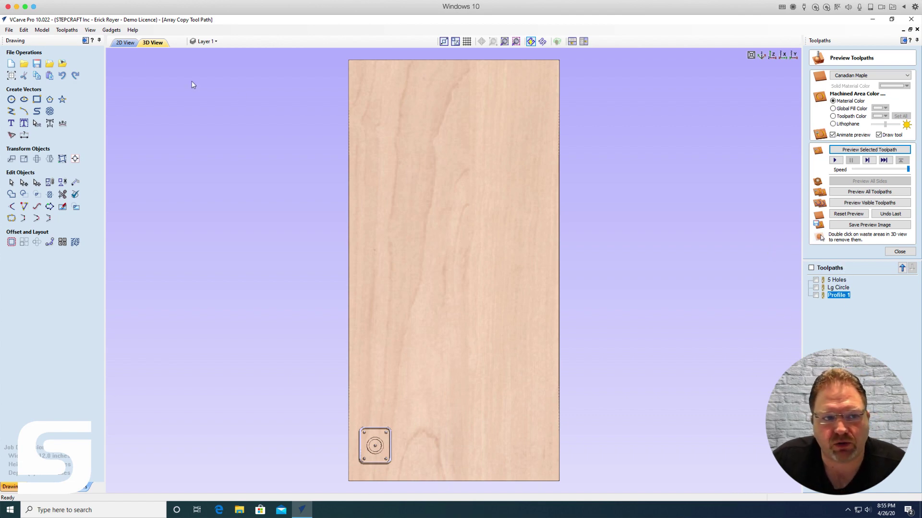
# Step: Select all the plate's vectors in the 2D view and close the toolpath preview
pyautogui.click(126, 43)
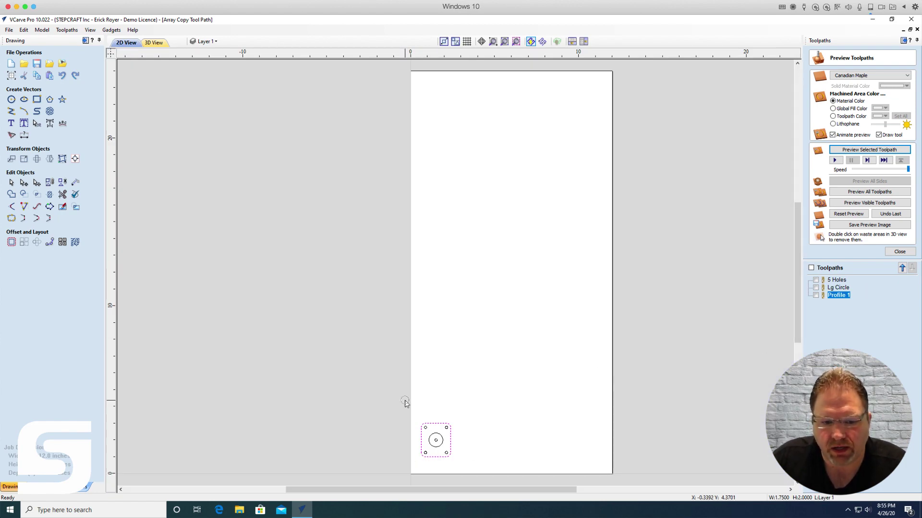
pyautogui.moveTo(405, 400); pyautogui.dragTo(490, 468)
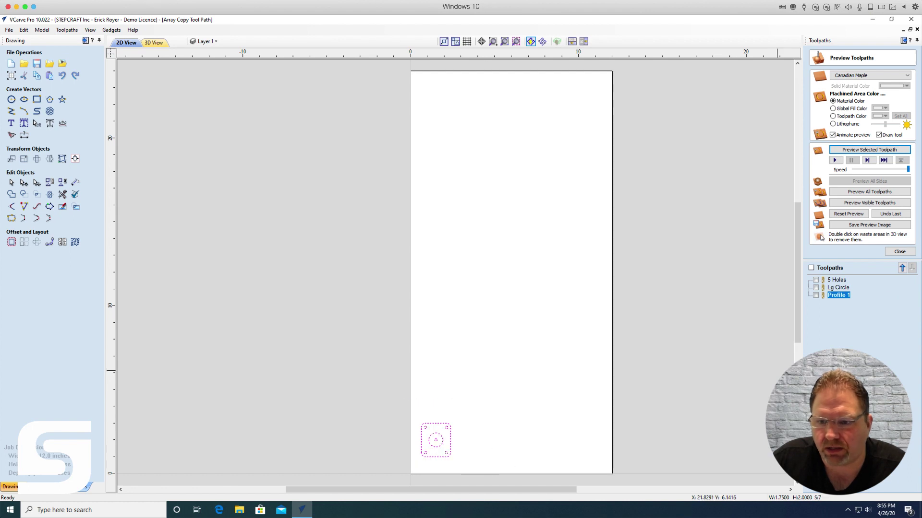
pyautogui.click(899, 252)
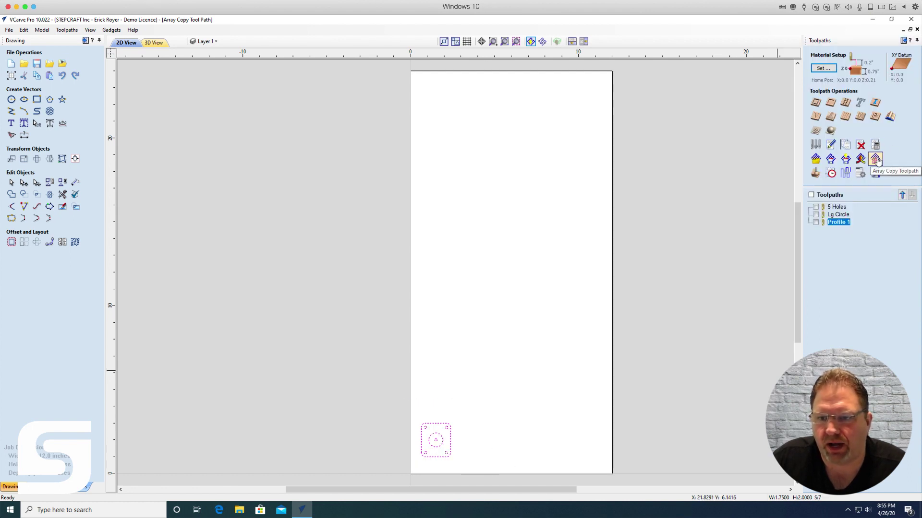
# Step: Start an array copy toolpath and include the Lg Circle, Profile 1 and 5 Holes toolpaths in it
pyautogui.click(875, 159)
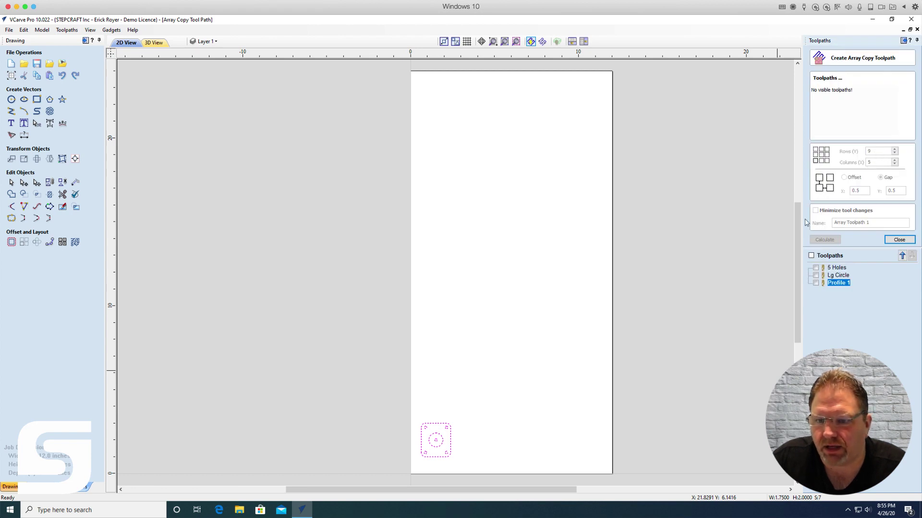
pyautogui.click(816, 275)
pyautogui.click(815, 282)
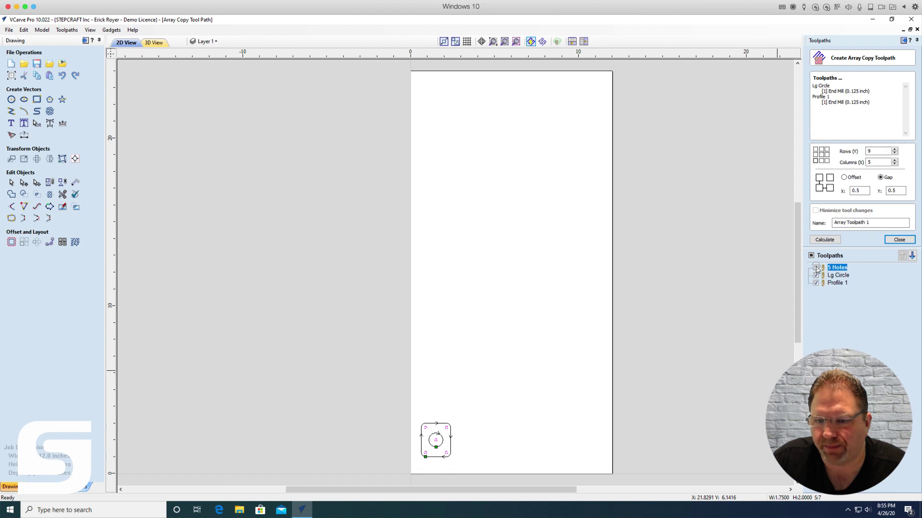
pyautogui.click(816, 267)
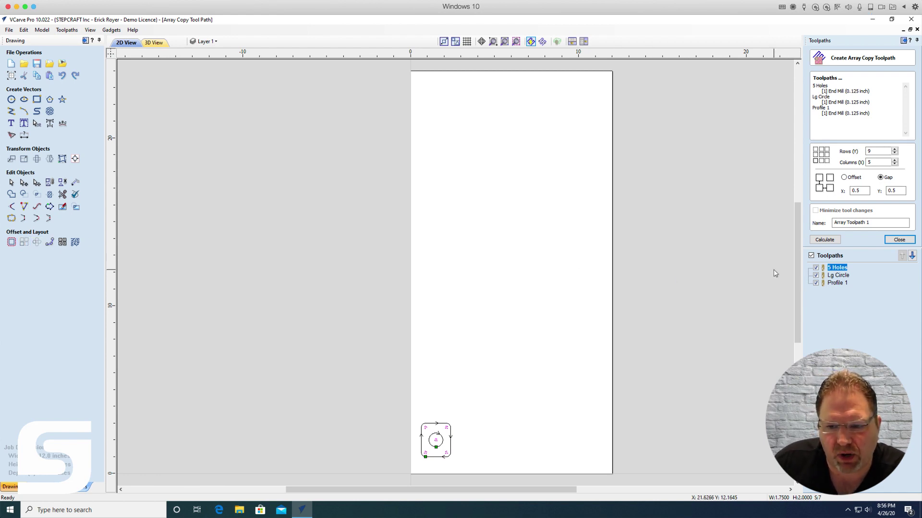
# Step: Calculate Array Toolpath 1 with 9 rows, 5 columns and 0.5 inch gaps in X and Y, and check its layout in 2D and 3D
pyautogui.moveTo(842, 270)
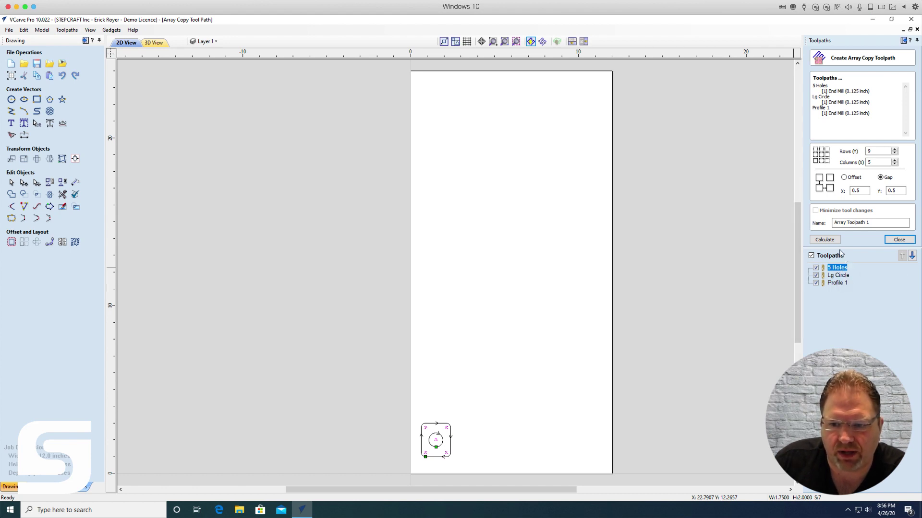
pyautogui.click(826, 242)
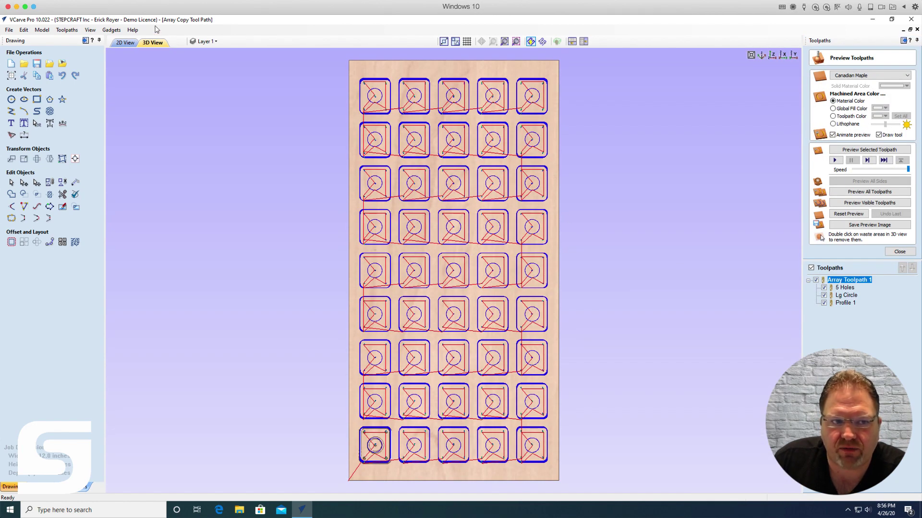
pyautogui.click(126, 43)
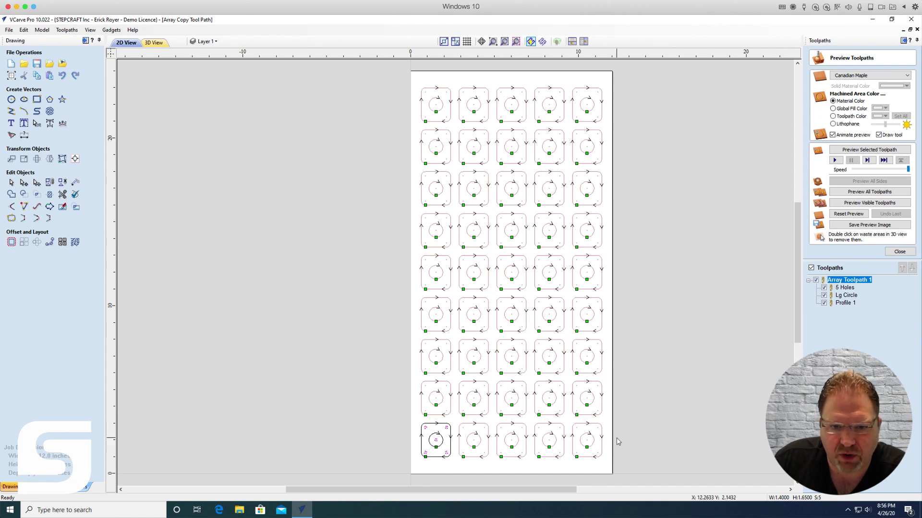
pyautogui.click(154, 43)
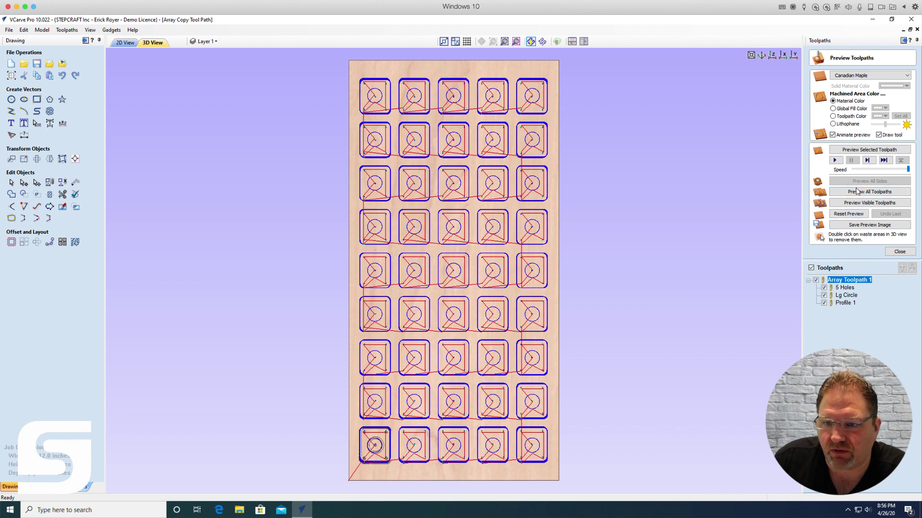